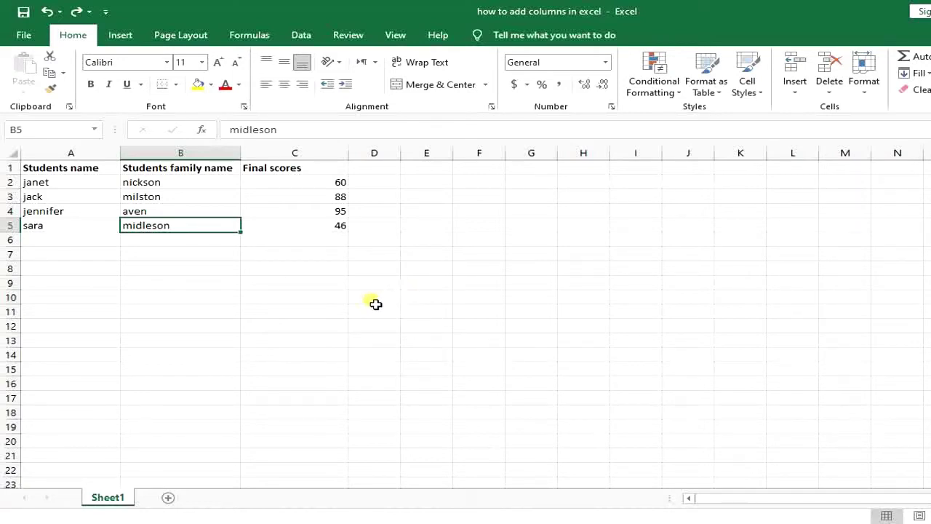
Step: Select cells around the student table: the score 46, the whole table and each heading
click(260, 229)
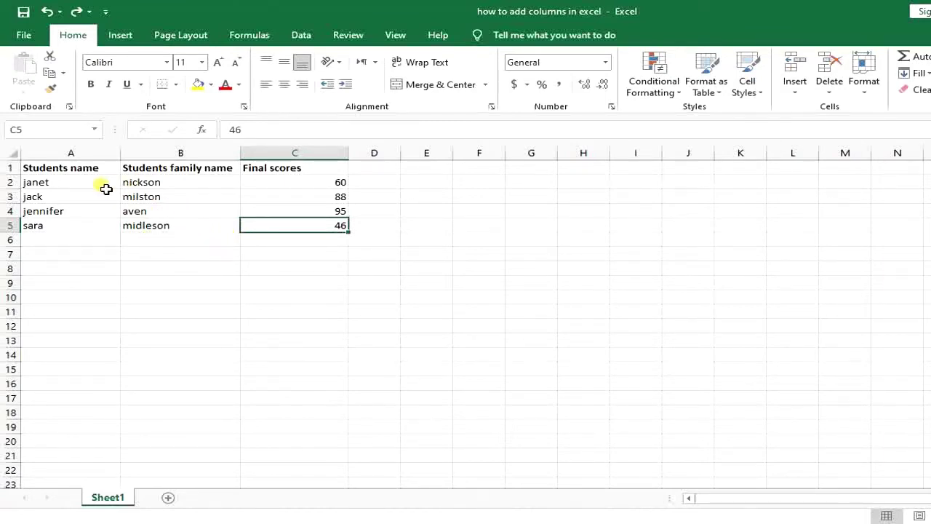
drag(82, 175, 339, 228)
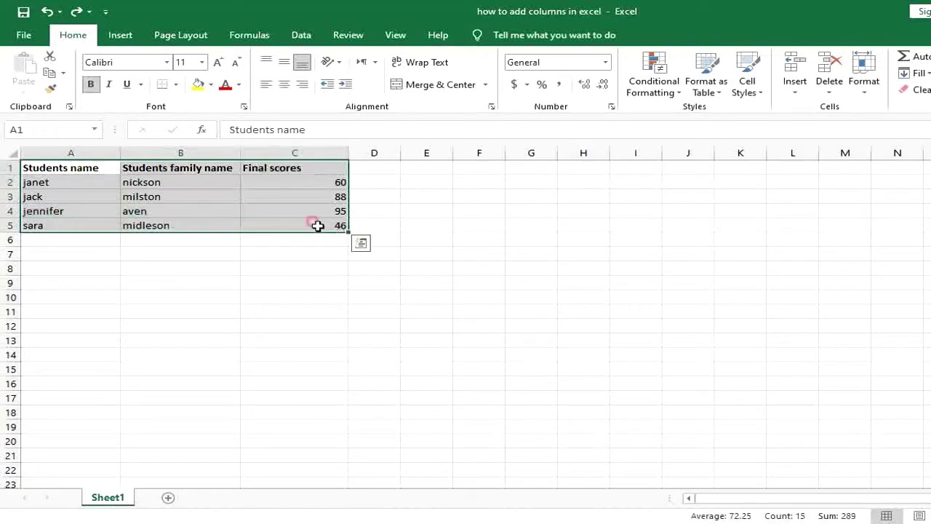
click(124, 196)
click(75, 169)
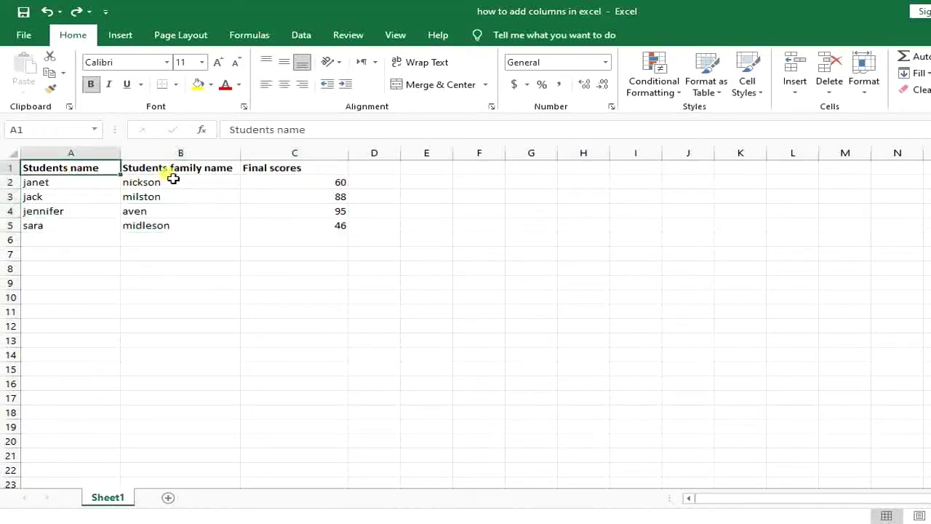
click(214, 172)
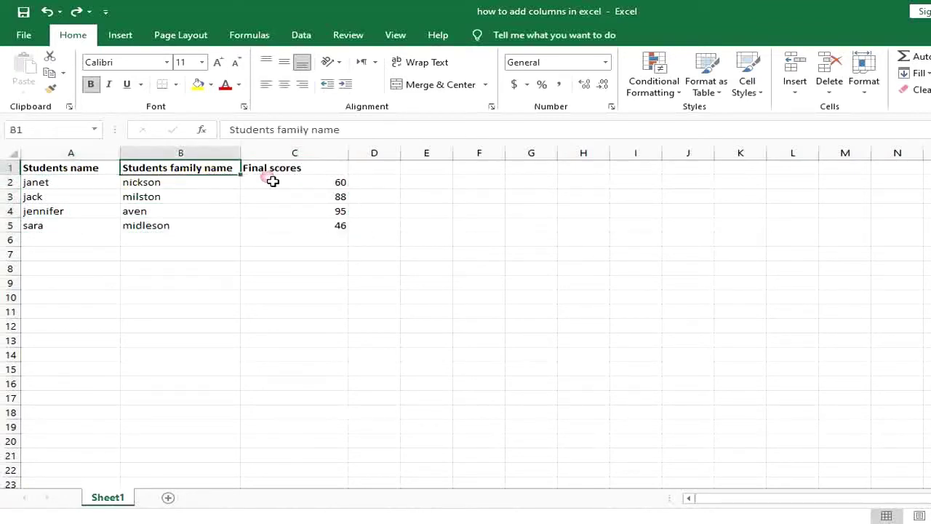
click(272, 183)
click(275, 173)
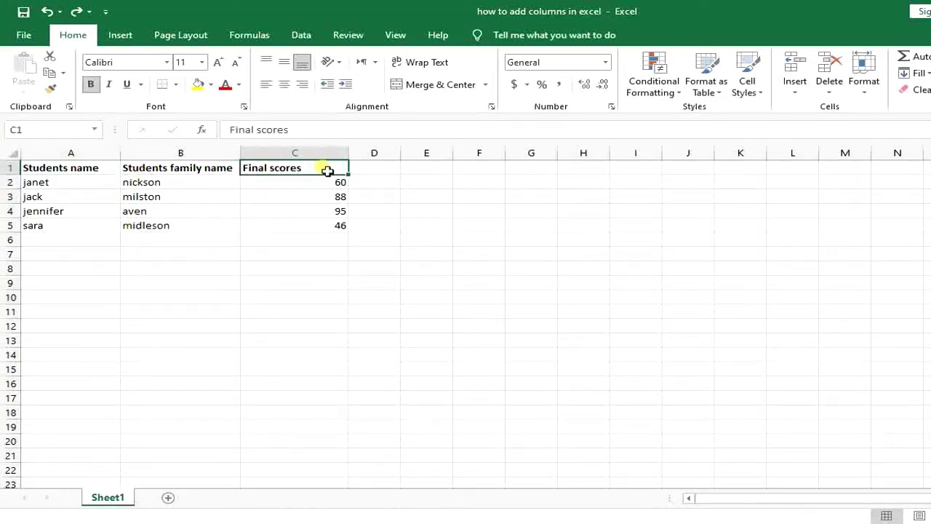
Step: Try selecting whole columns, including the family name column and columns B and C together
click(139, 153)
click(114, 152)
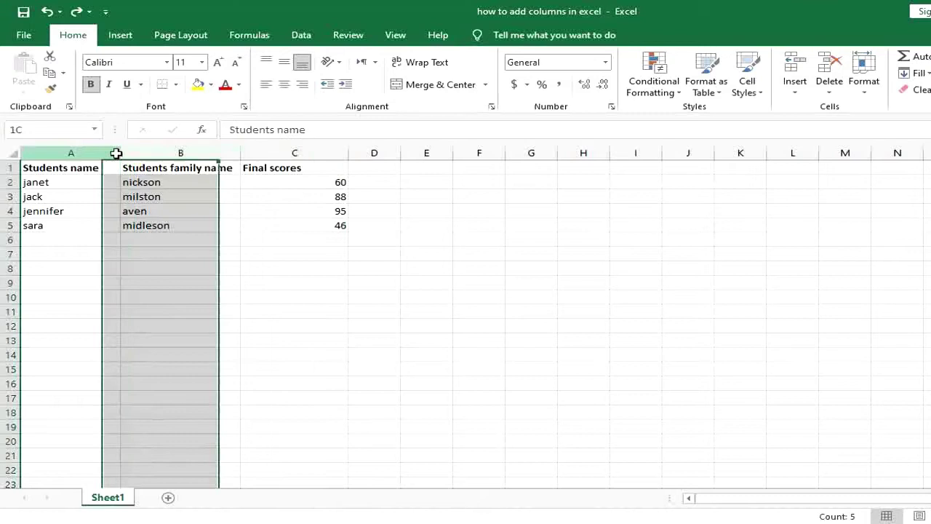
click(145, 154)
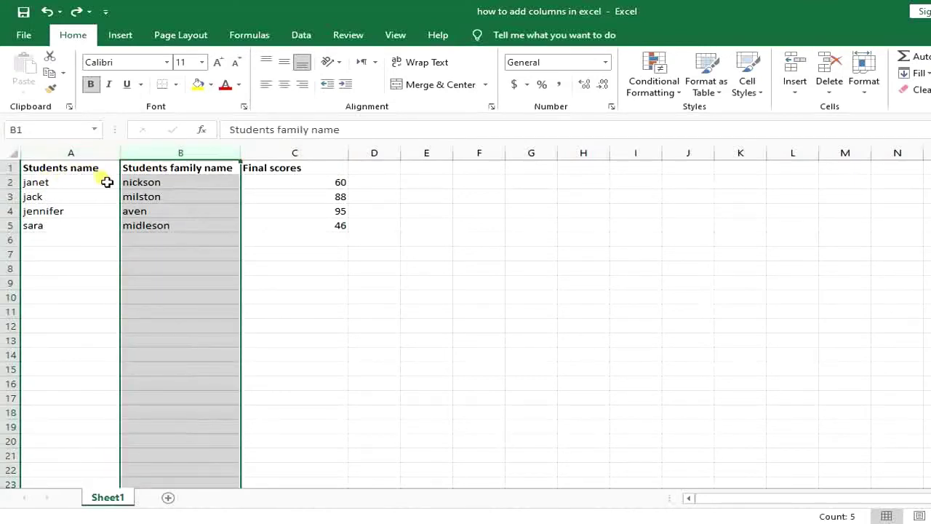
click(301, 168)
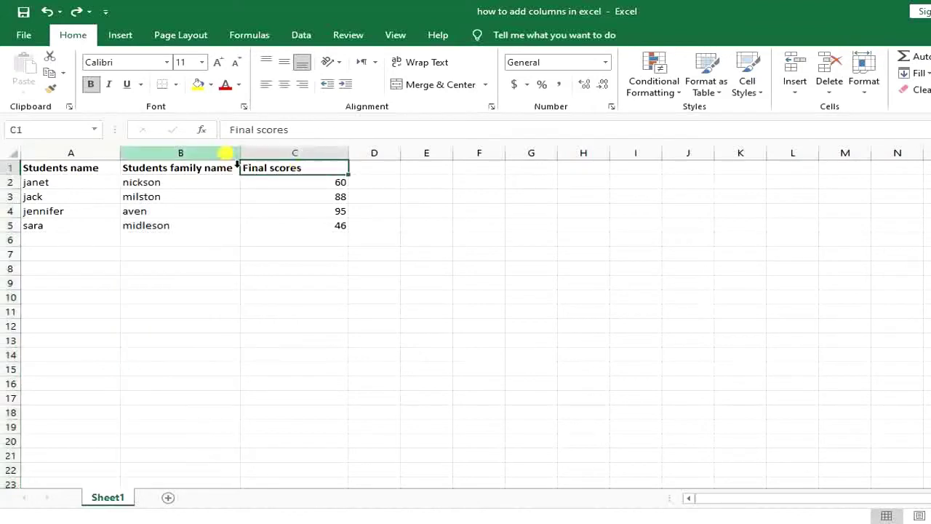
drag(223, 152, 267, 163)
click(264, 155)
click(295, 193)
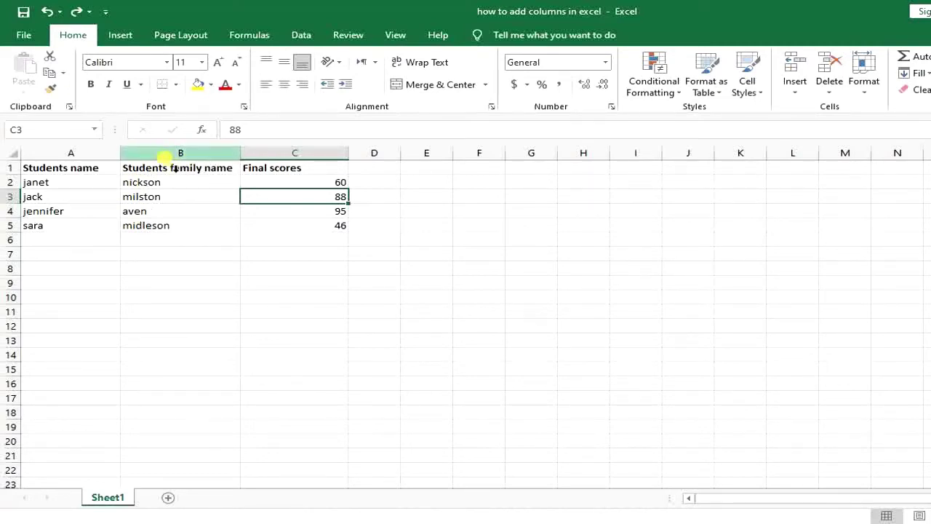
Step: Insert an empty column before the family names, shifting them to column C
mouse_move(165, 153)
mouse_down()
mouse_move(173, 167)
mouse_move(161, 154)
mouse_up()
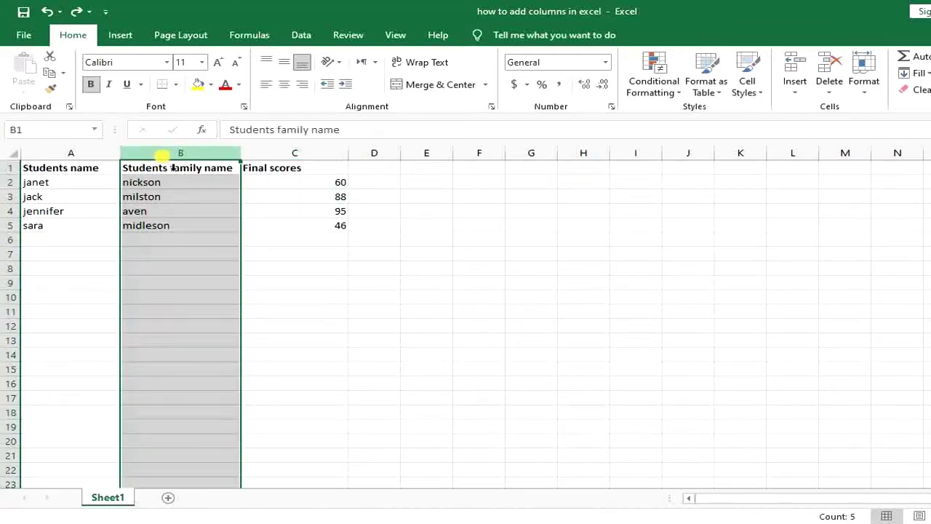
right_click(167, 154)
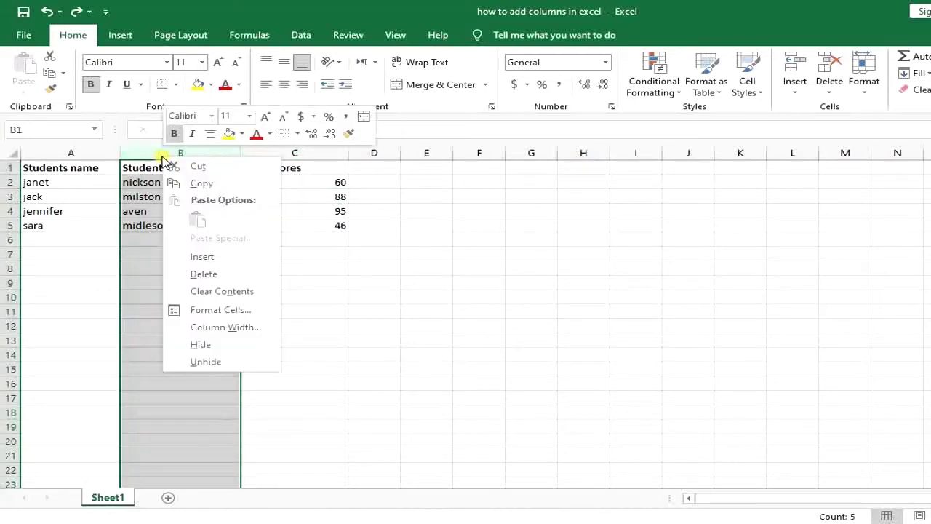
click(198, 258)
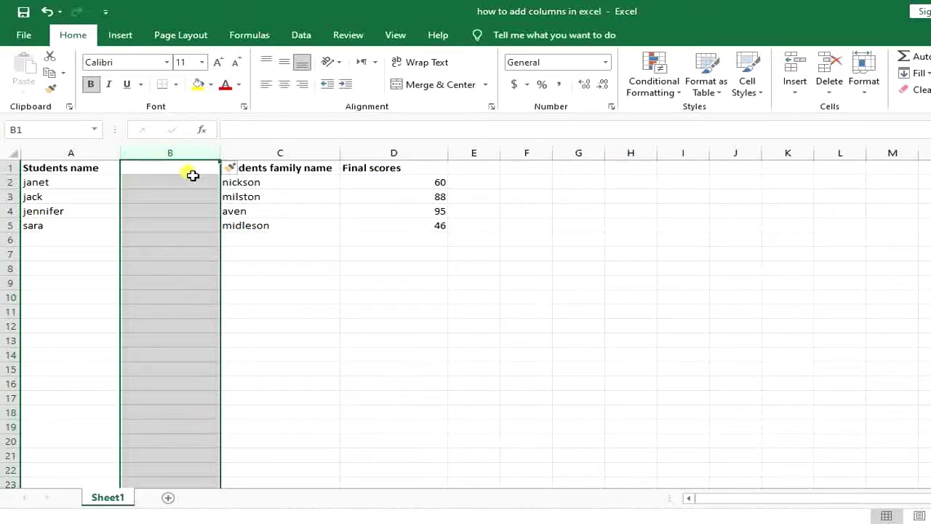
click(247, 154)
click(276, 169)
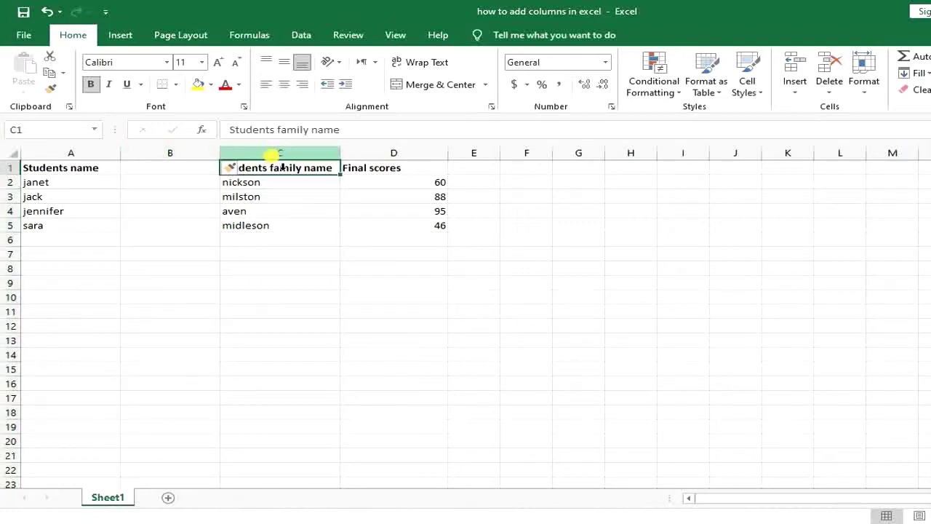
click(272, 153)
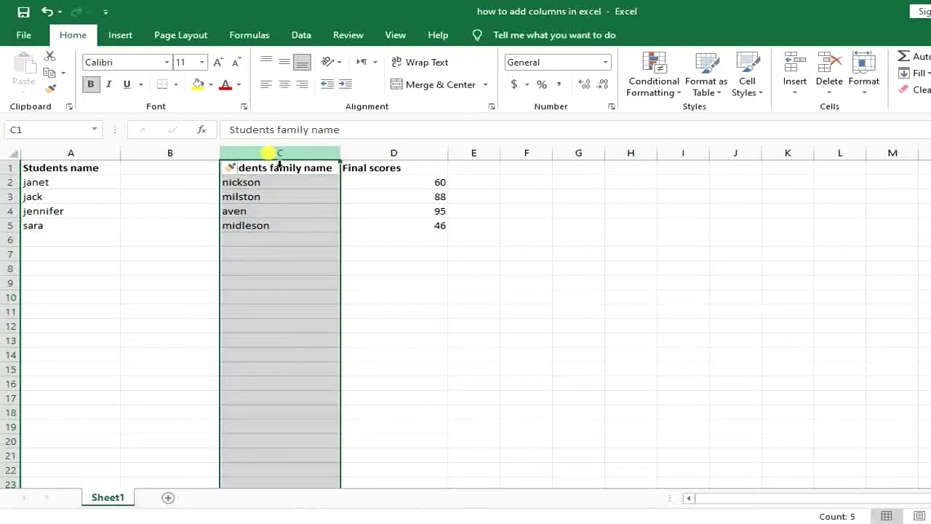
click(195, 155)
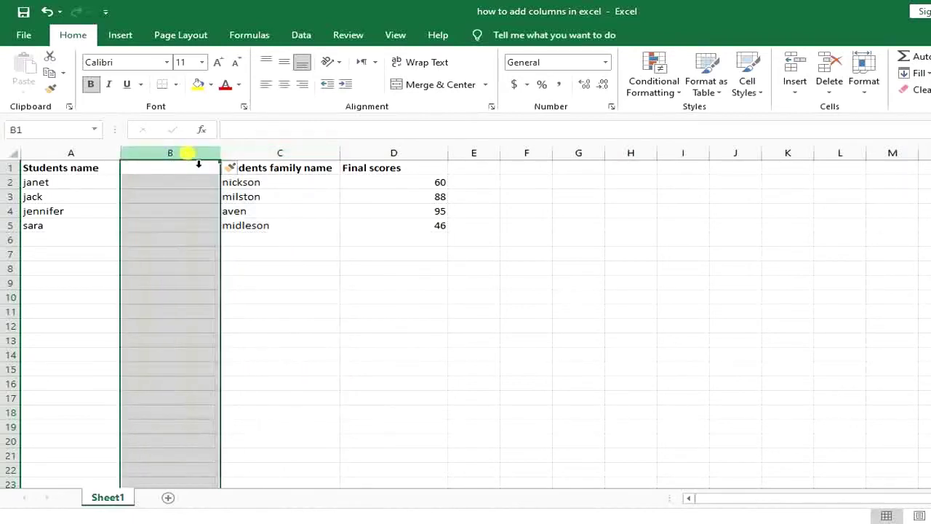
click(181, 182)
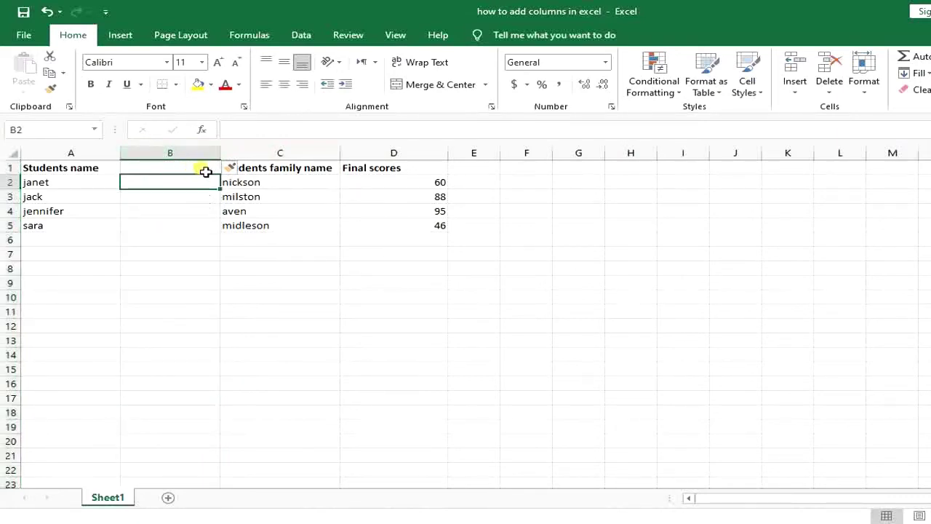
Step: Insert a blank column D before Final scores with the Home Insert dropdown
click(301, 169)
click(405, 155)
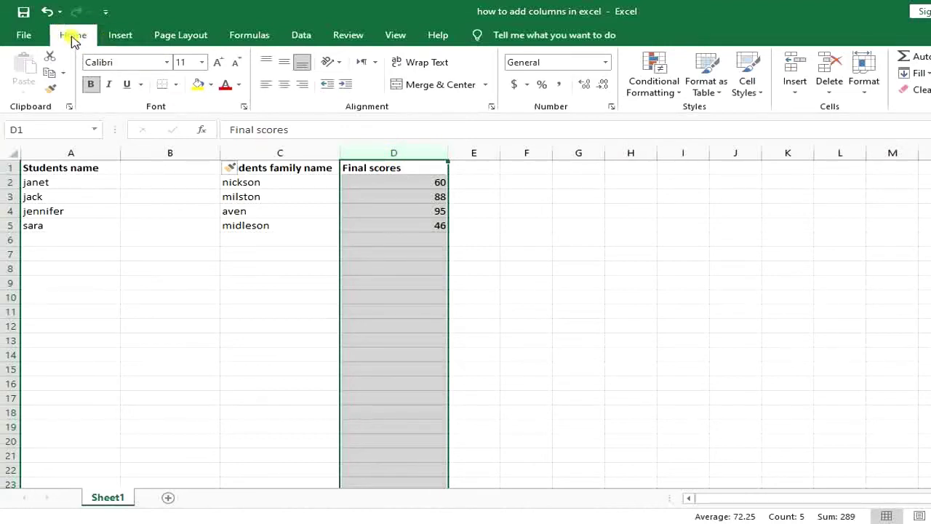
click(792, 88)
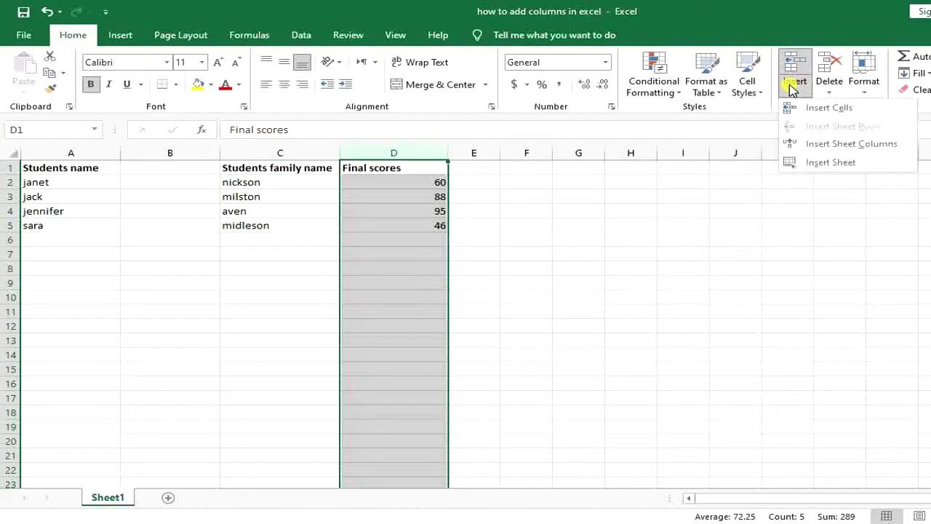
click(810, 111)
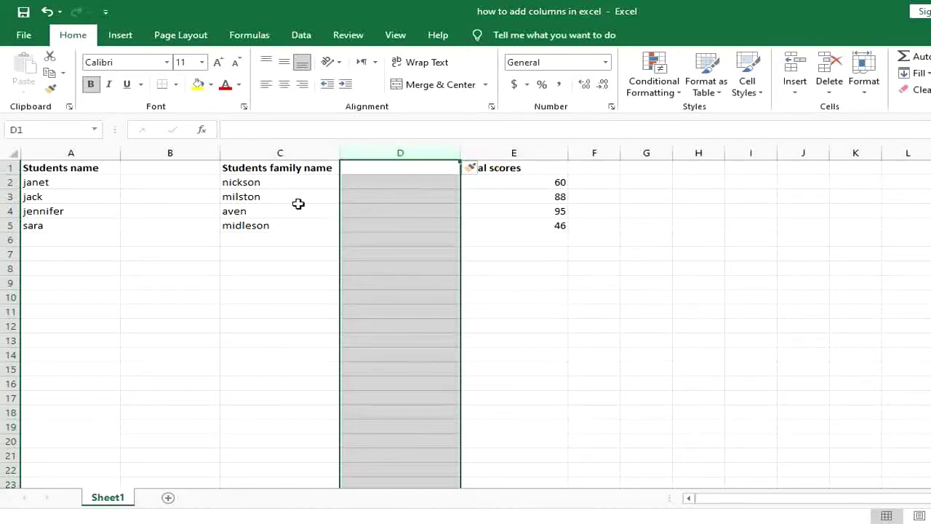
Step: With column D selected, insert another blank sheet column, pushing Final scores to column F
click(320, 183)
click(332, 153)
click(399, 154)
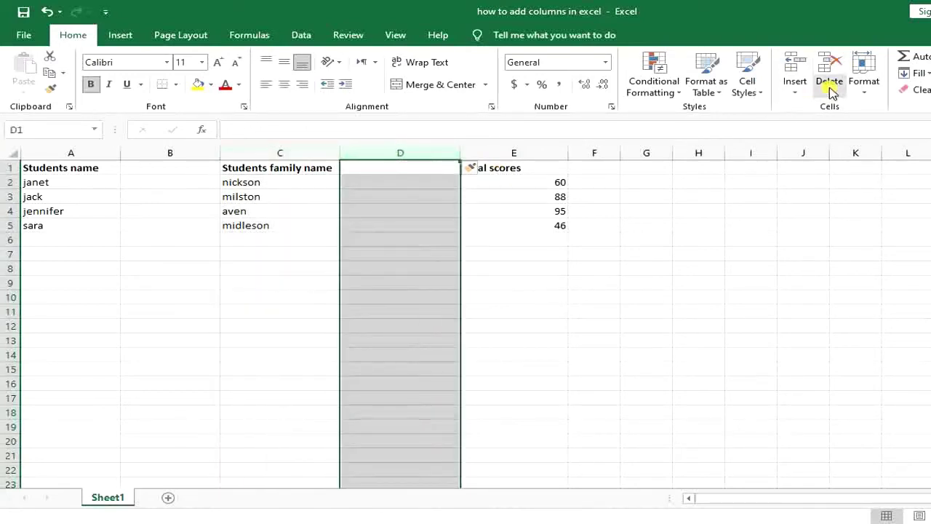
click(787, 98)
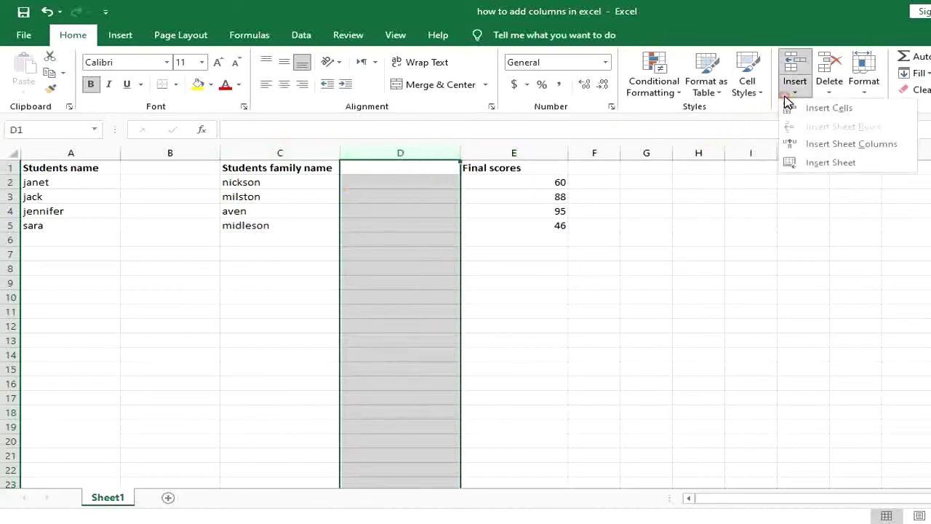
click(804, 145)
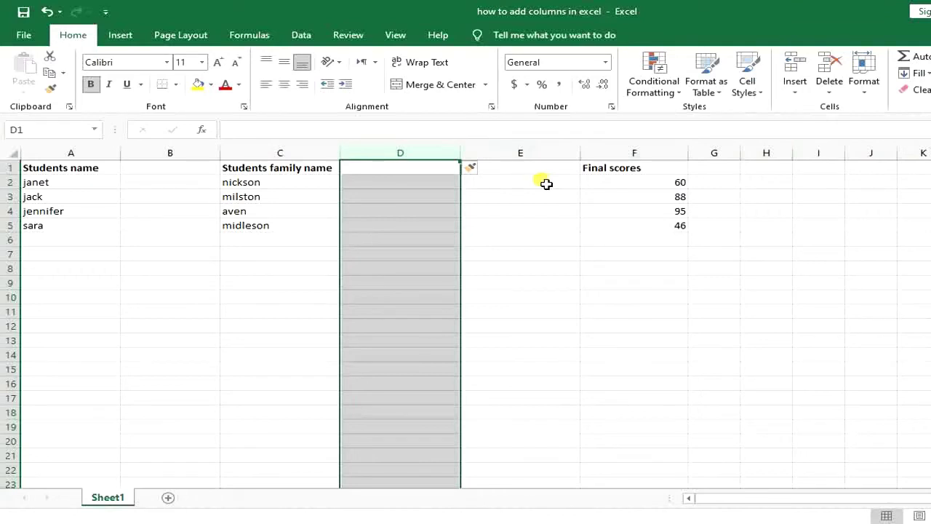
click(545, 183)
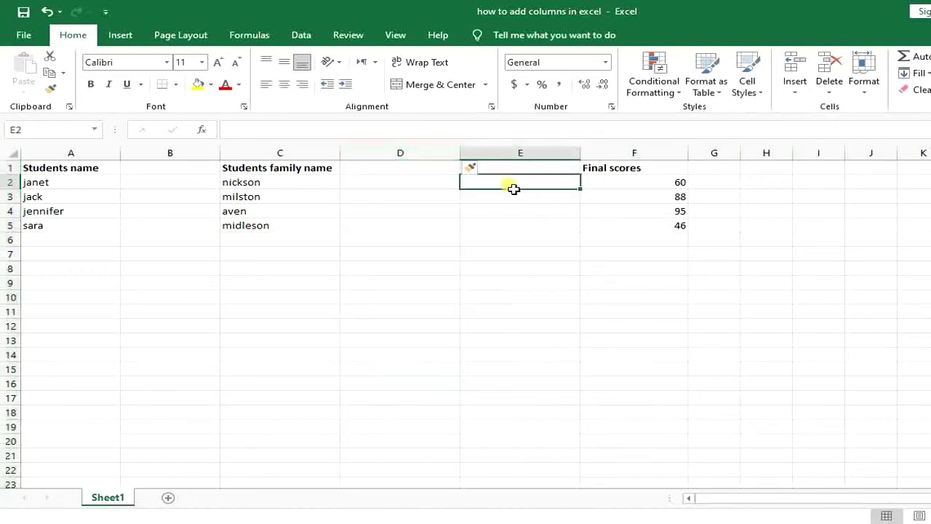
click(511, 196)
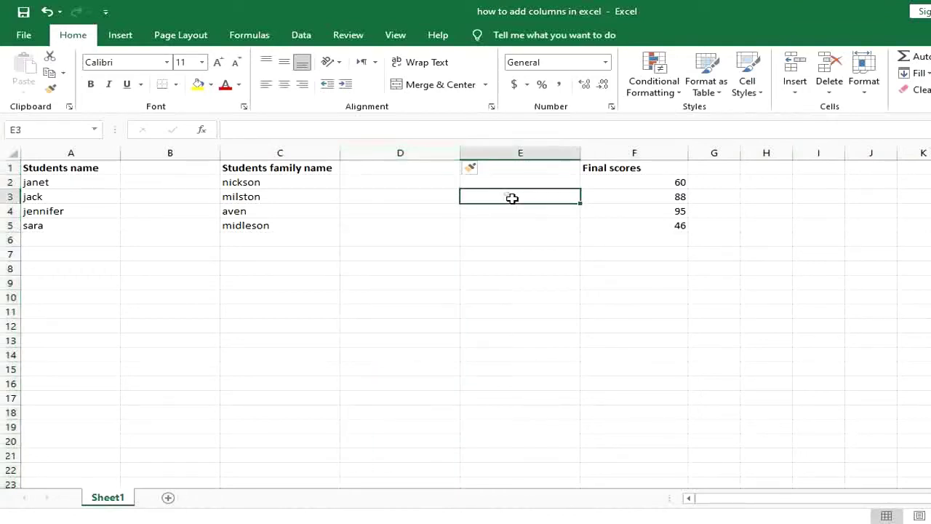
Step: Insert four blank columns A–D ahead of the data, moving Students name to column E
click(386, 173)
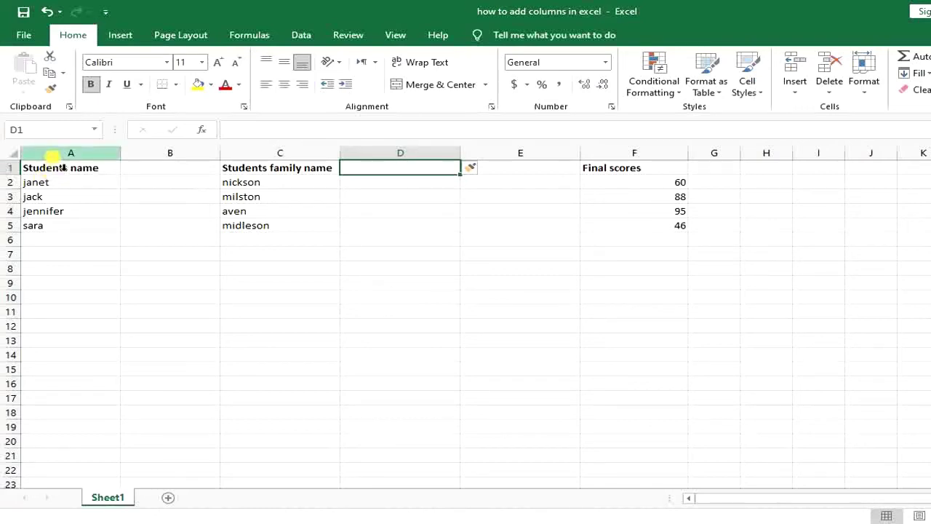
drag(59, 155, 247, 161)
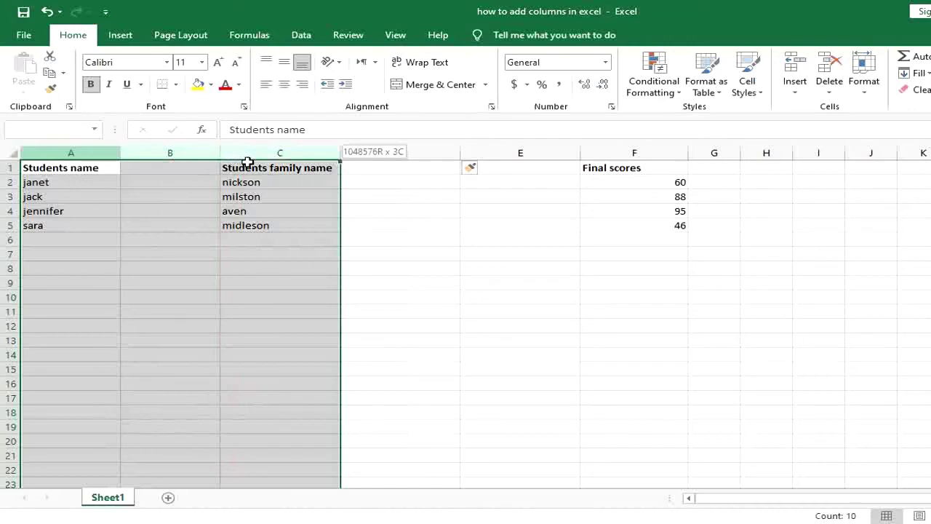
drag(248, 161, 376, 158)
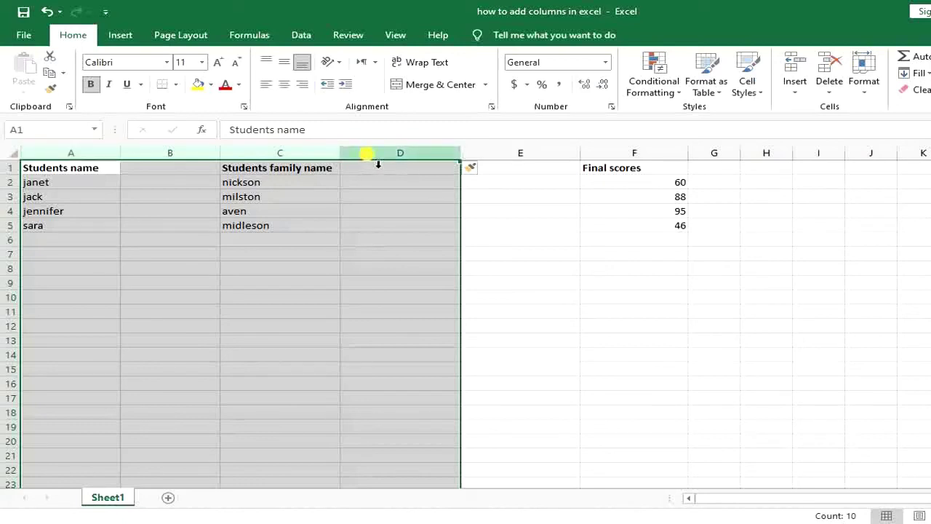
right_click(369, 155)
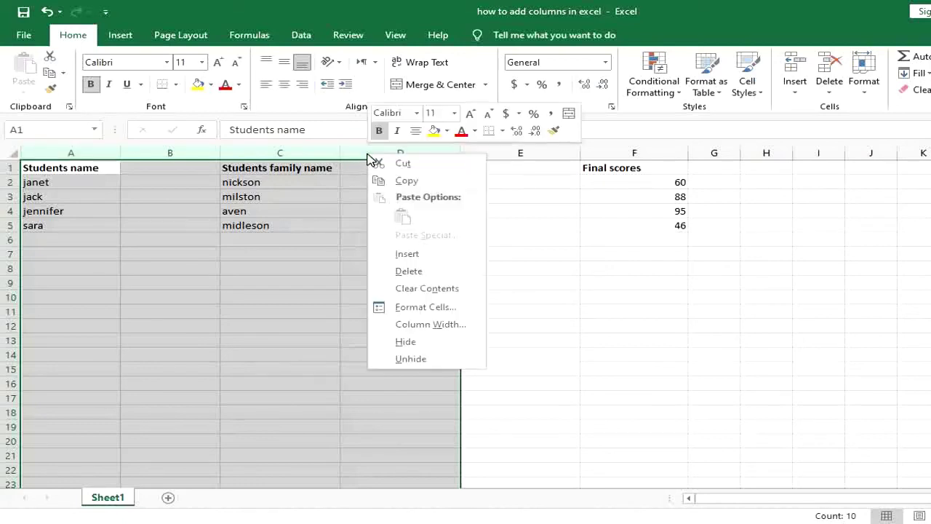
click(398, 254)
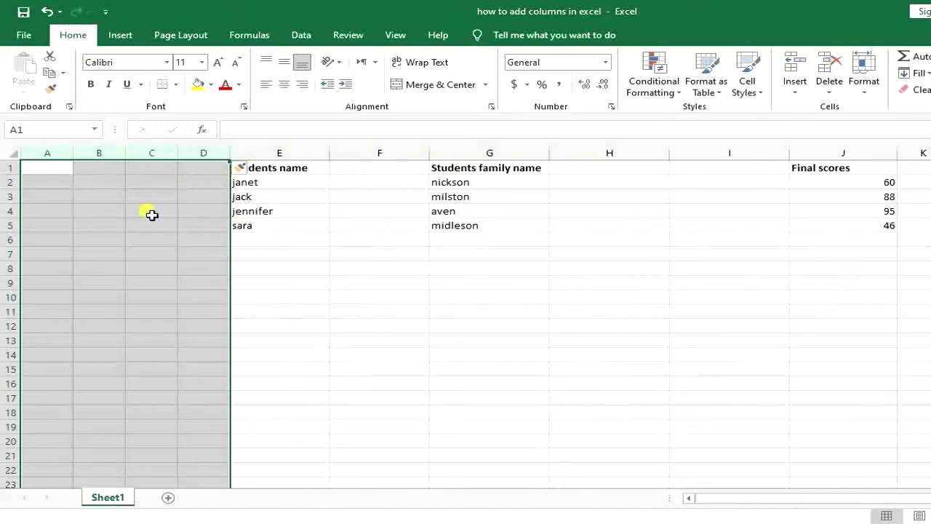
click(150, 212)
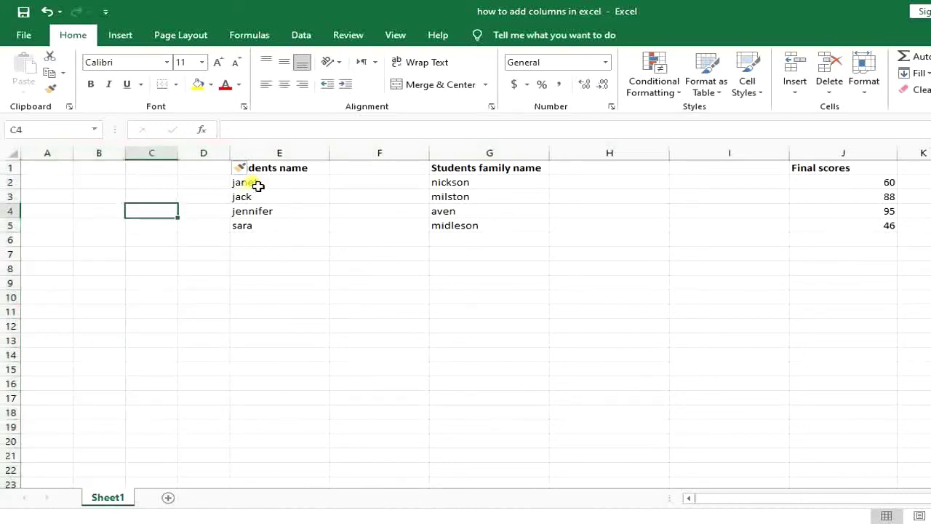